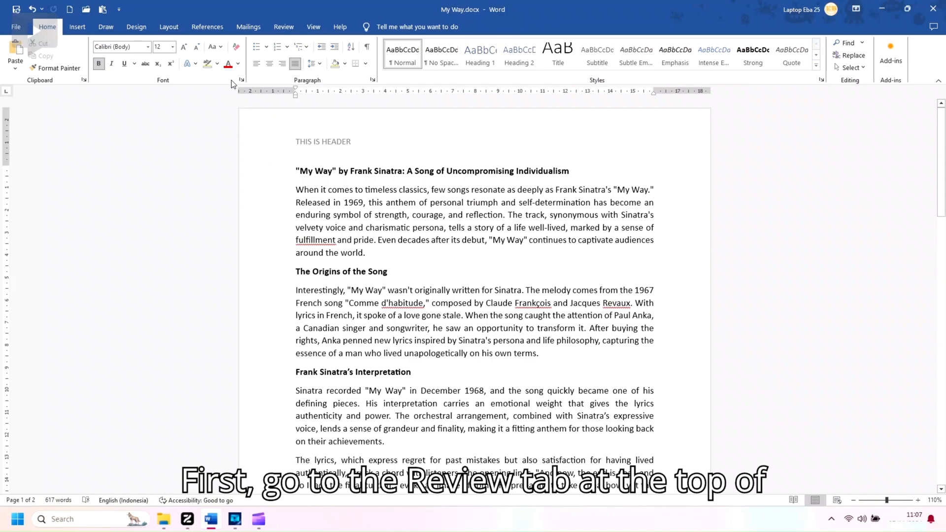
Start Read Aloud on the 'My Way' document from the Review ribbon
left_click(283, 27)
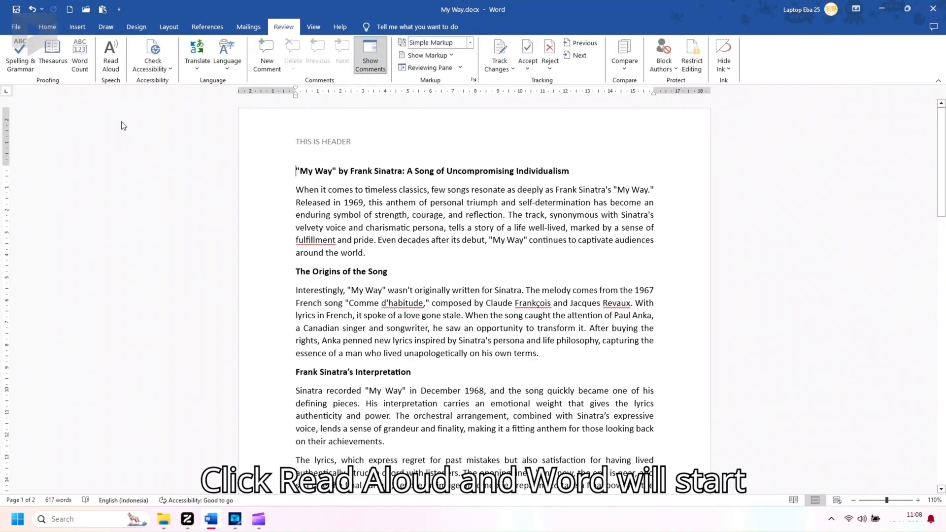
left_click(111, 59)
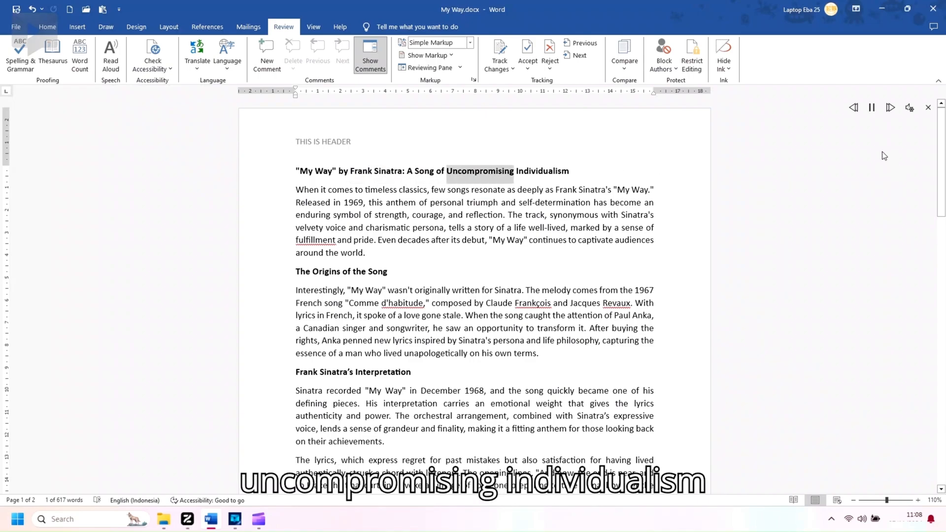
Pause and resume the narration, then skip ahead to the next paragraph
left_click(873, 111)
left_click(871, 109)
left_click(891, 110)
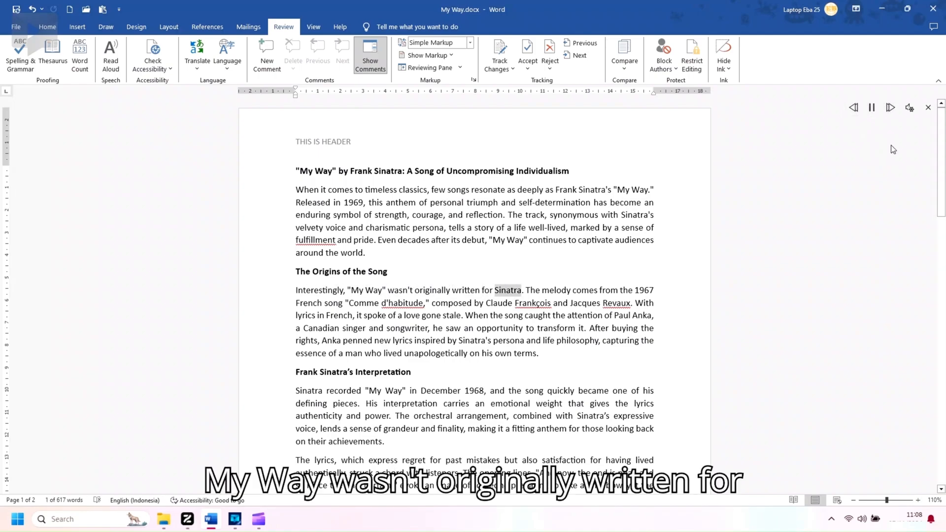
Speed up the narration in the Read Aloud settings
left_click(914, 110)
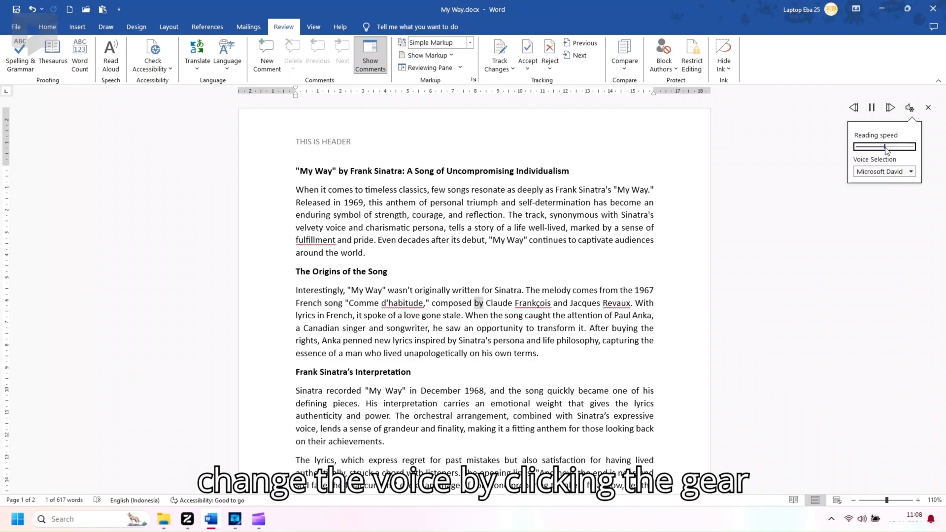
left_click_drag(891, 150, 915, 147)
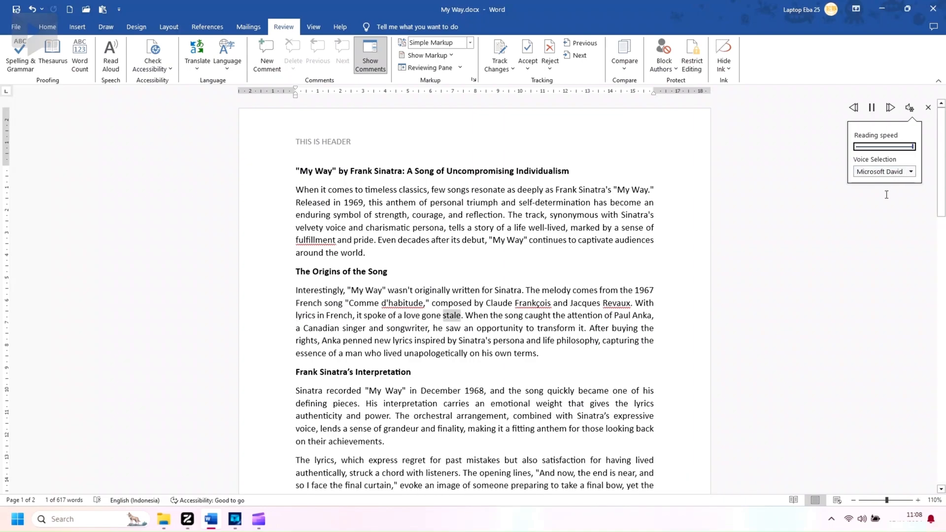
left_click(886, 194)
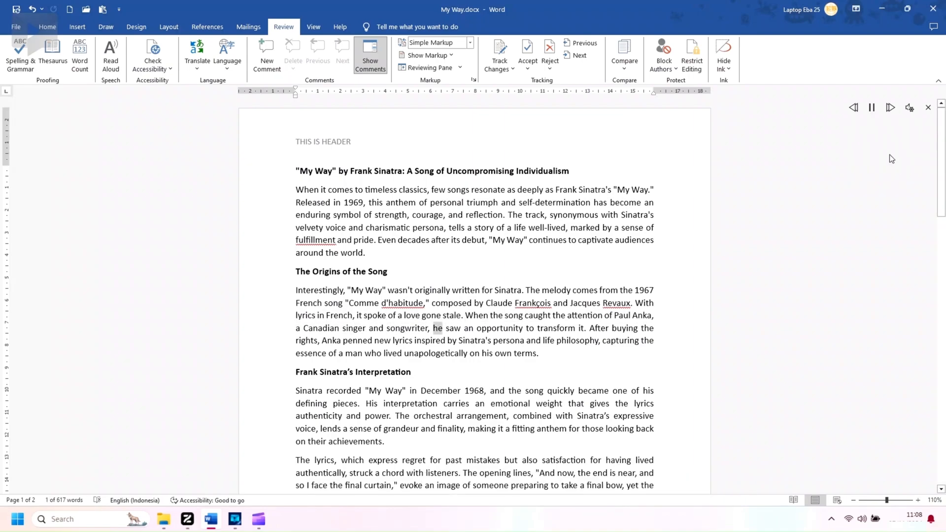
Bring the reading speed back down to a middle setting
left_click(910, 108)
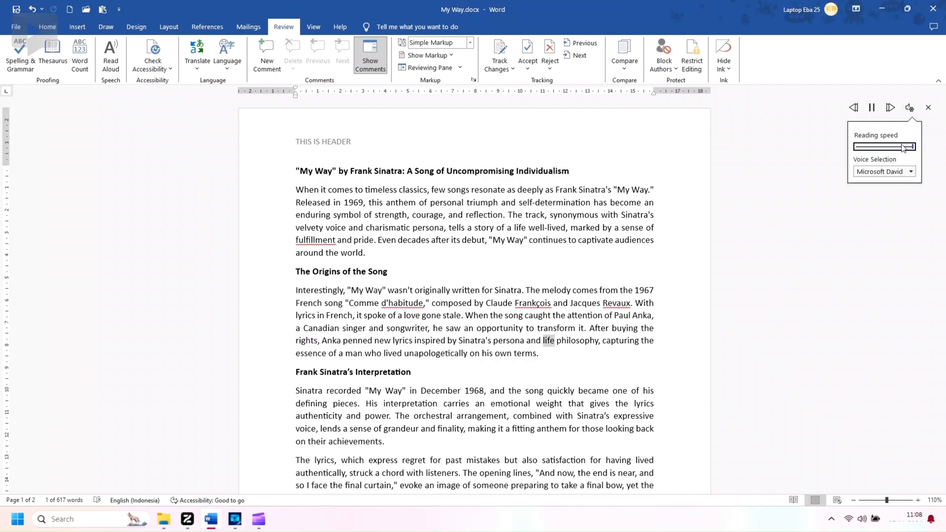
left_click_drag(872, 147, 892, 148)
left_click(859, 268)
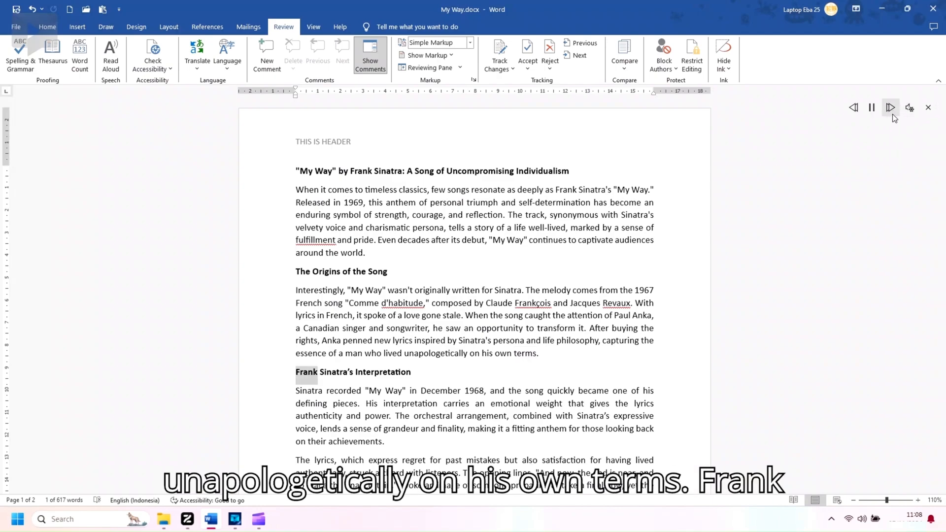
Switch the Read Aloud voice to Microsoft Zira while narration continues
left_click(910, 107)
left_click(886, 171)
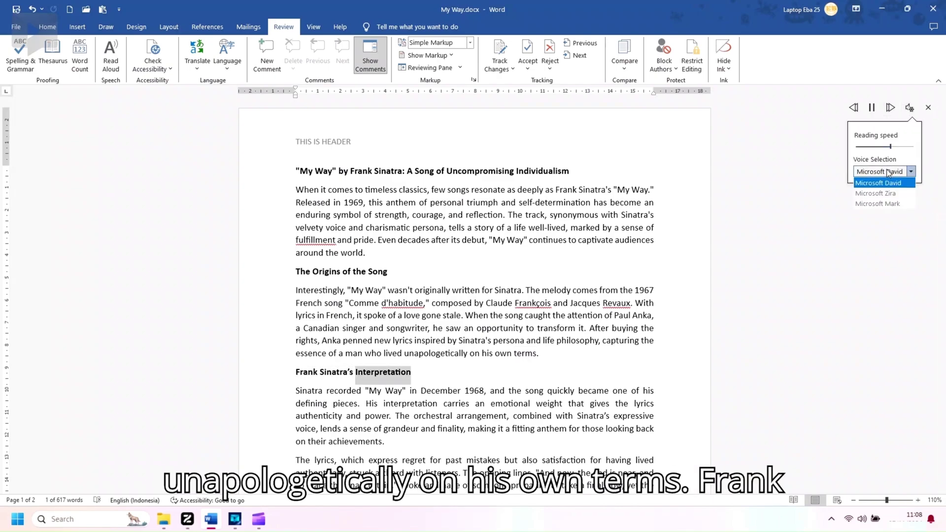
left_click(887, 194)
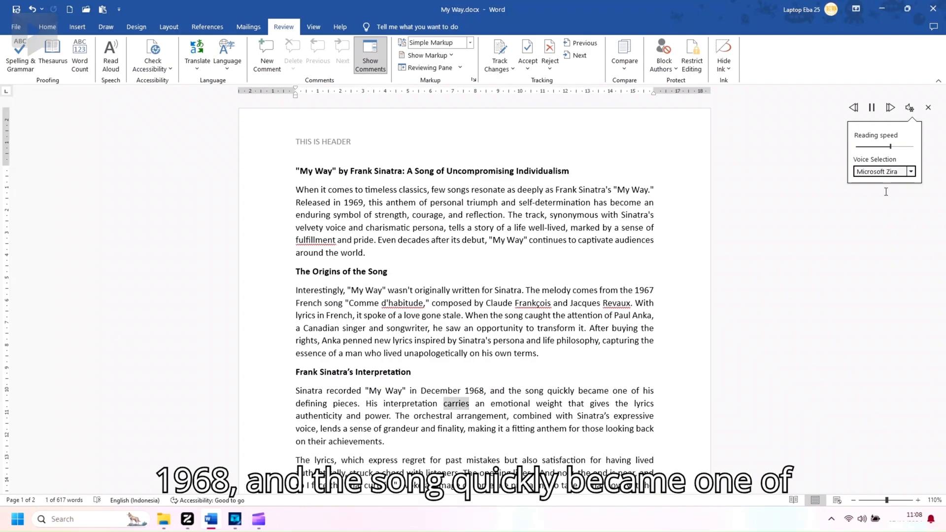
left_click(885, 221)
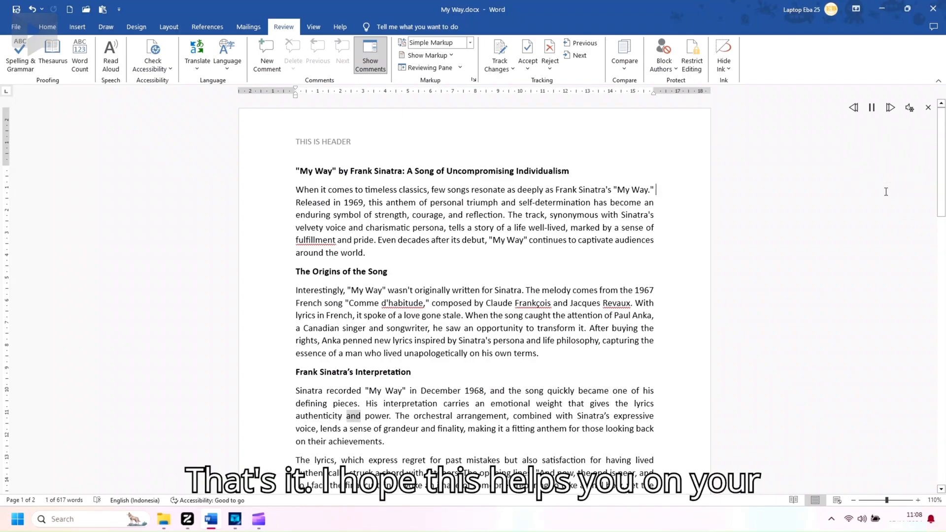